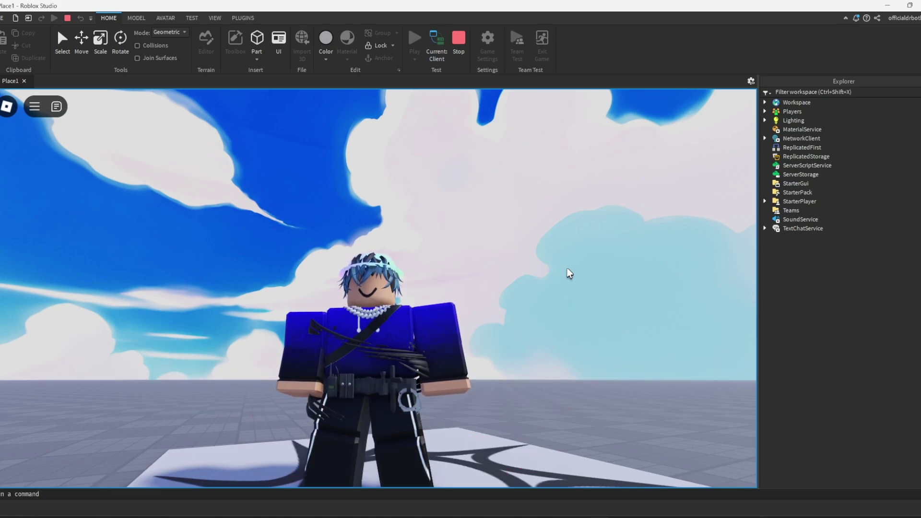
Step: Walk the avatar around in the running play test and look around the scene
{"action": "right_click_drag", "start_coordinate": [567, 268], "coordinate": [454, 293]}
{"action": "key", "text": "a"}
{"action": "key", "text": "d"}
{"action": "key", "text": "w"}
{"action": "key", "text": "a"}
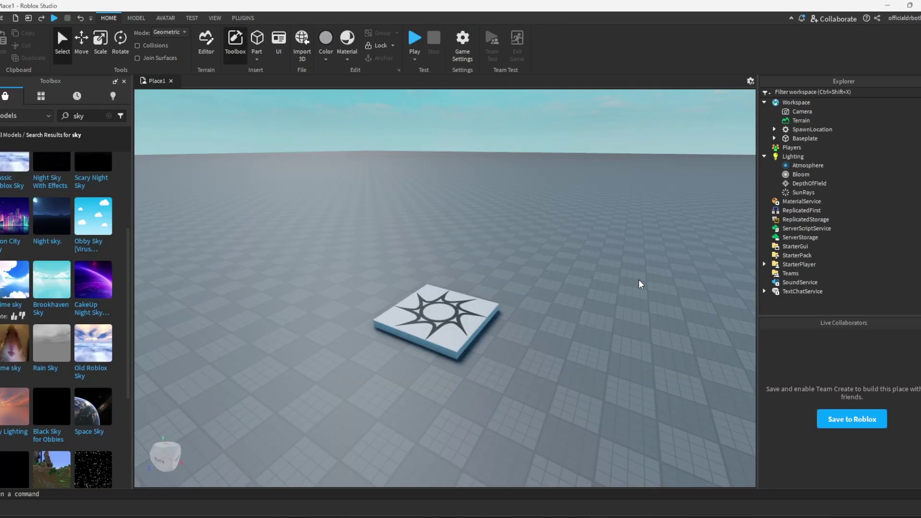
Step: Publish the place to Roblox as a new game named "battlegrounds tut\\"
{"action": "left_click", "coordinate": [1, 18]}
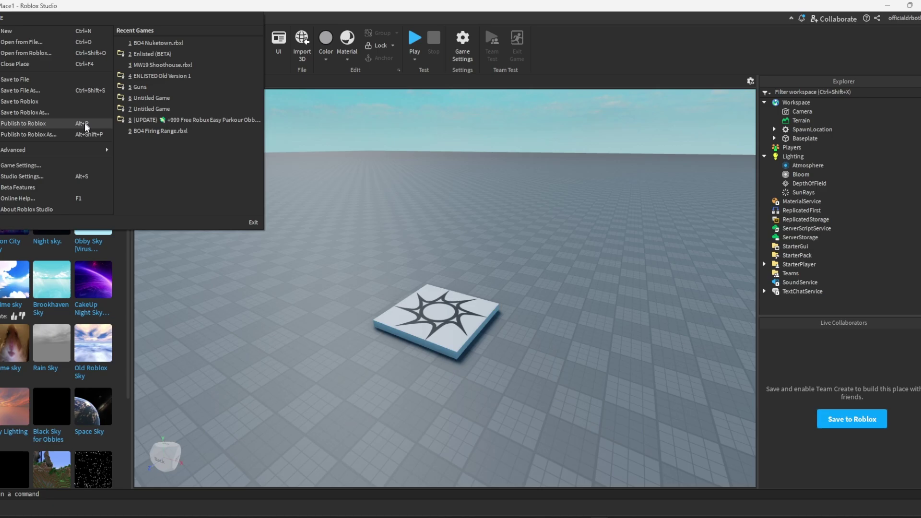
{"action": "left_click", "coordinate": [51, 123]}
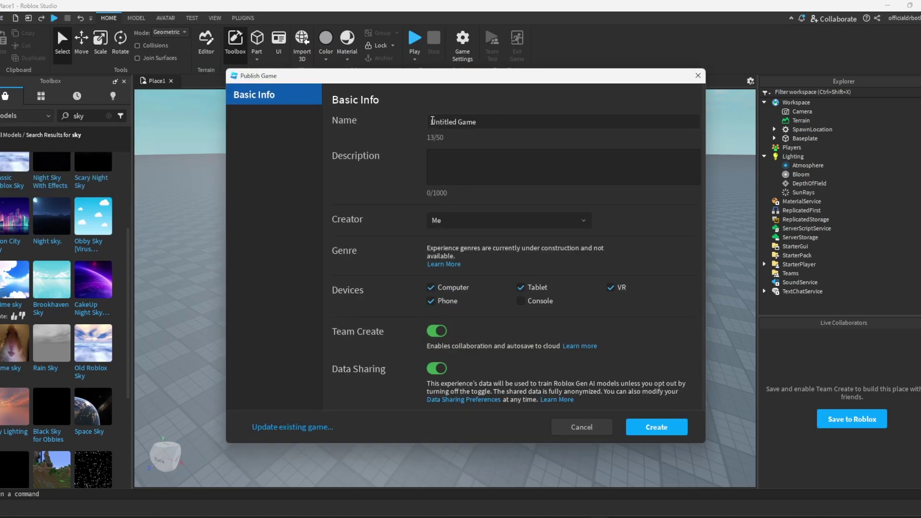
{"action": "left_click_drag", "start_coordinate": [432, 121], "coordinate": [480, 117]}
{"action": "key", "text": "BackSpace"}
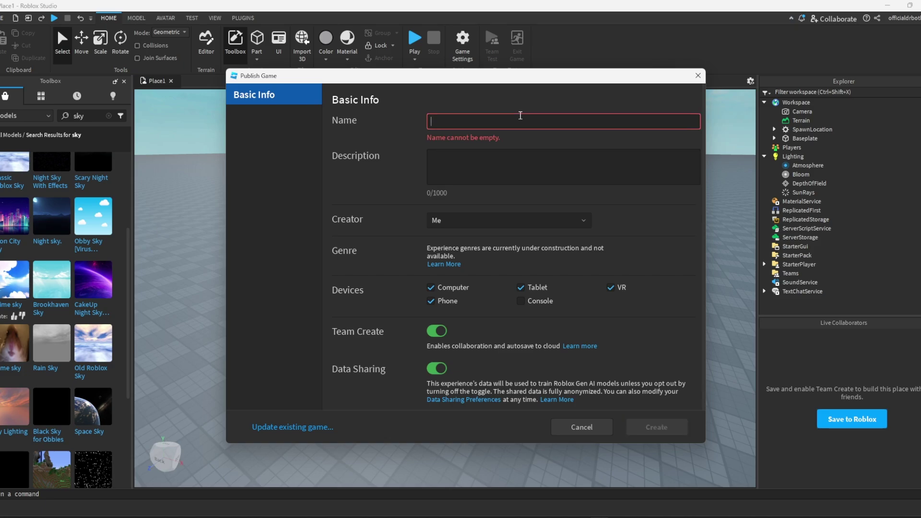
{"action": "type", "text": "battlegrounds tut\\\\"}
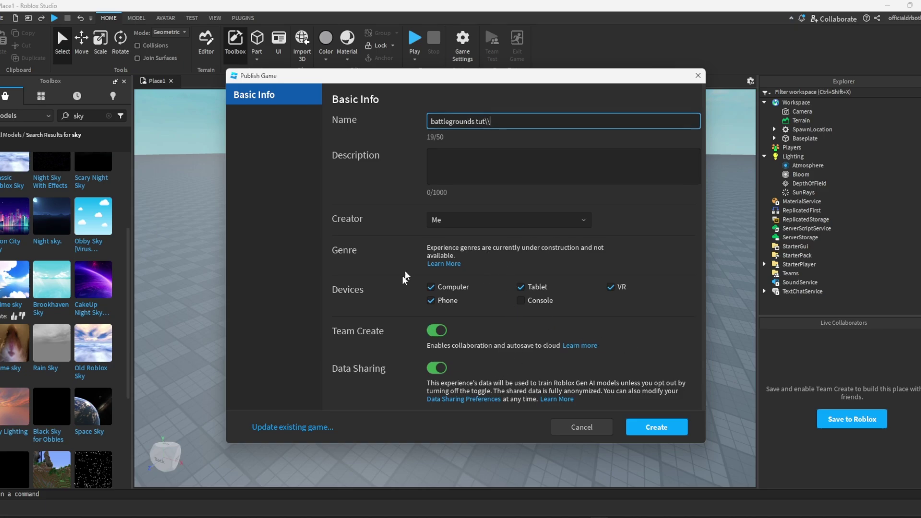
{"action": "left_click", "coordinate": [663, 432]}
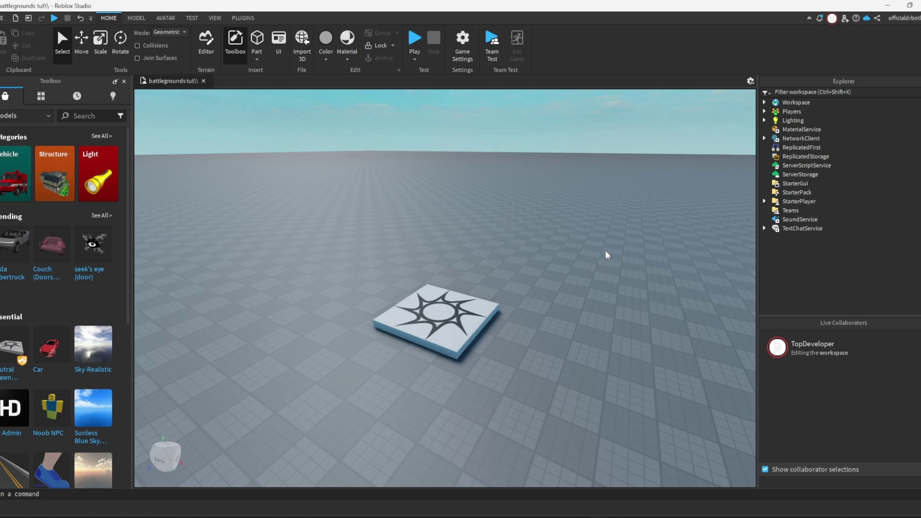
Step: Change the game's avatar type to R6, save the settings and accept shutting down running games
{"action": "left_click", "coordinate": [462, 45]}
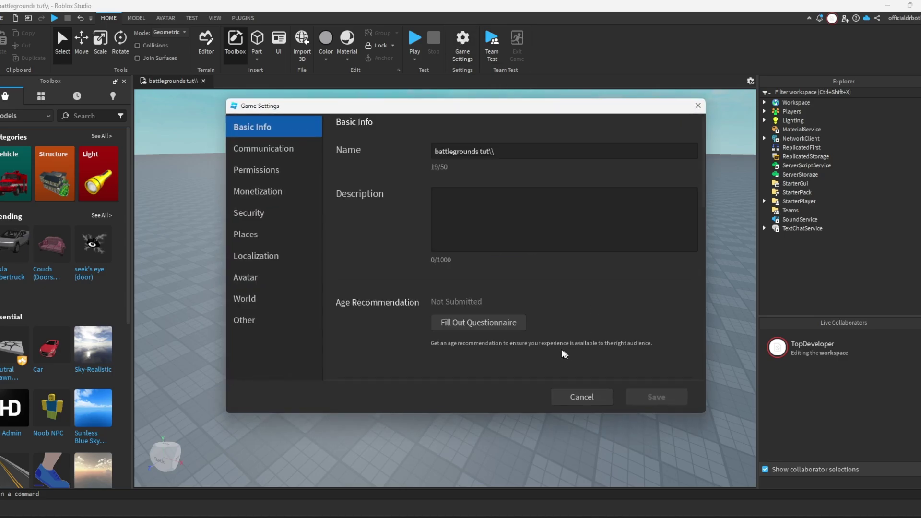
{"action": "left_click", "coordinate": [258, 279]}
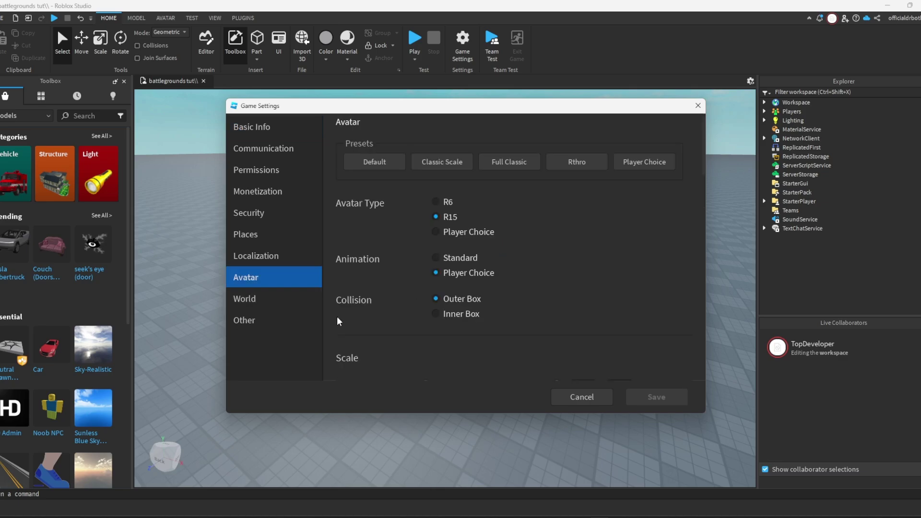
{"action": "left_click", "coordinate": [437, 202]}
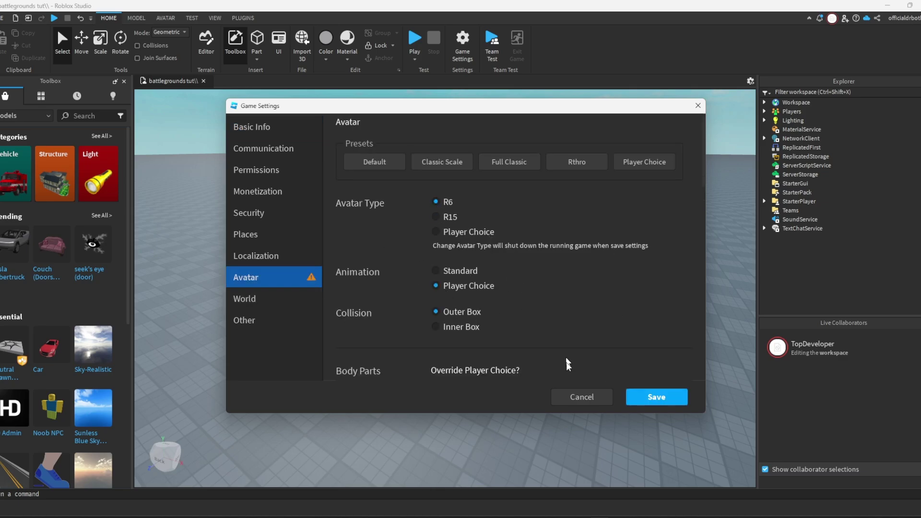
{"action": "left_click", "coordinate": [653, 398]}
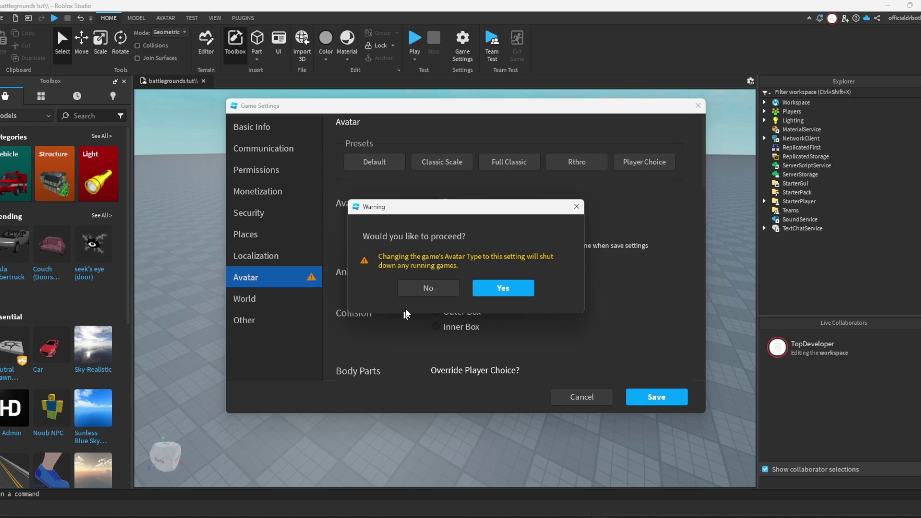
{"action": "left_click", "coordinate": [504, 290]}
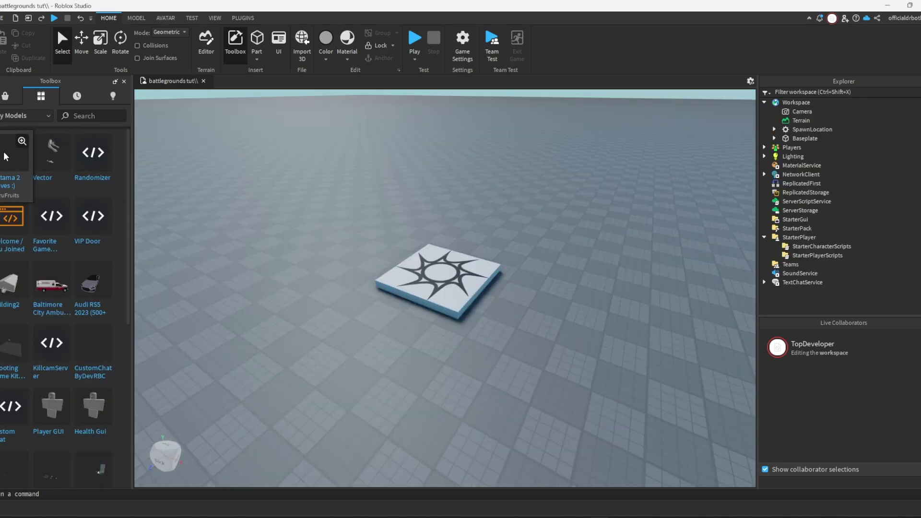
Step: Insert the Saitama 2 Moves model from the personal models, accept its scripts and expand its folder
{"action": "left_click_drag", "start_coordinate": [4, 154], "coordinate": [384, 195]}
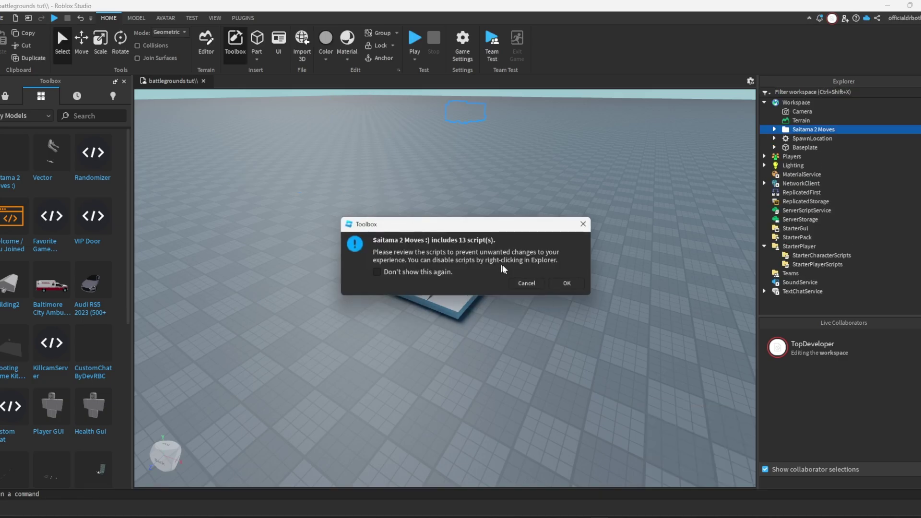
{"action": "left_click", "coordinate": [567, 283]}
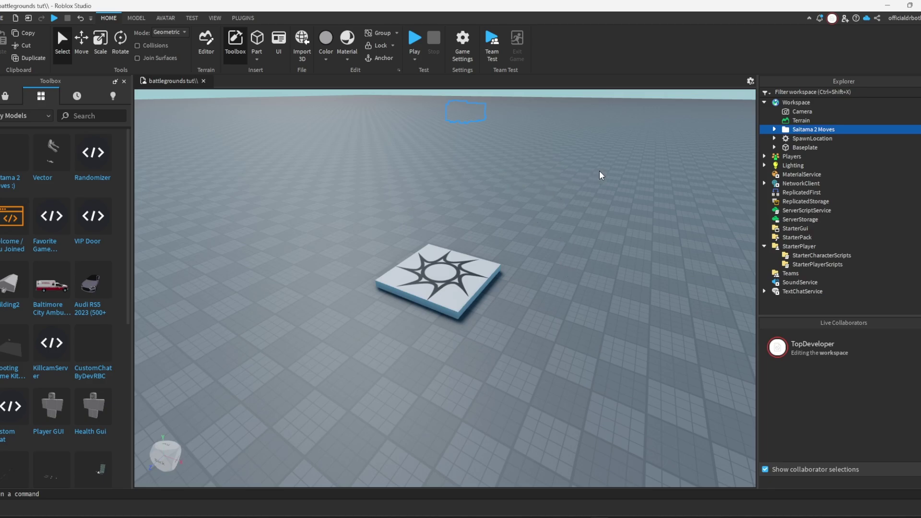
{"action": "left_click", "coordinate": [774, 129]}
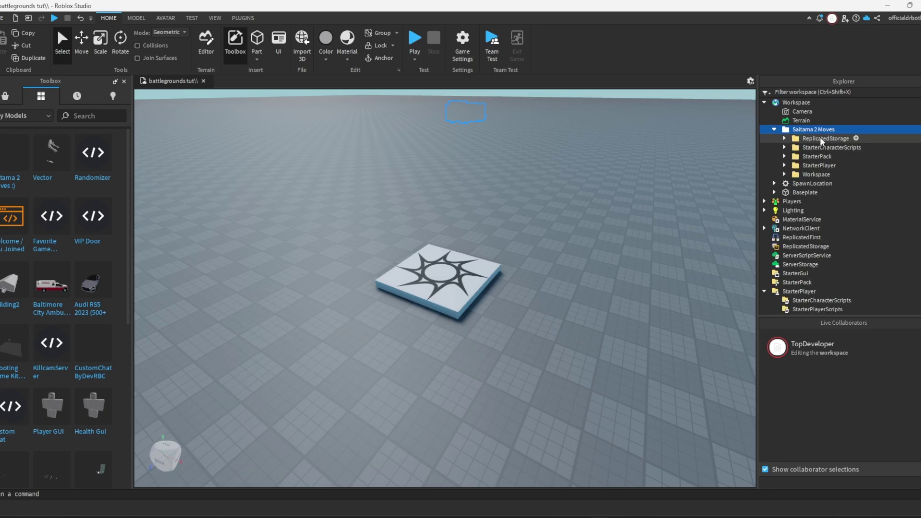
Step: Move the model's ReplicatedStorage folder into the ReplicatedStorage service and rename it Saitama
{"action": "left_click_drag", "start_coordinate": [820, 138], "coordinate": [852, 248]}
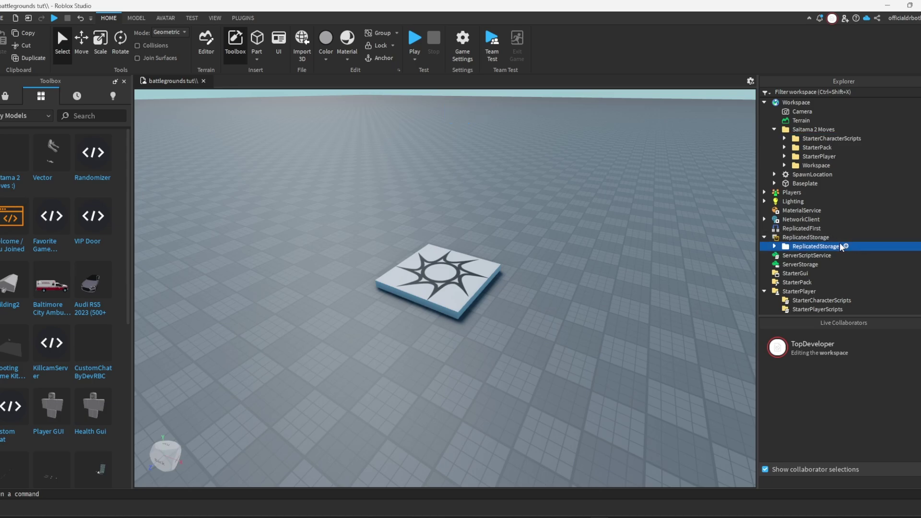
{"action": "right_click", "coordinate": [810, 247]}
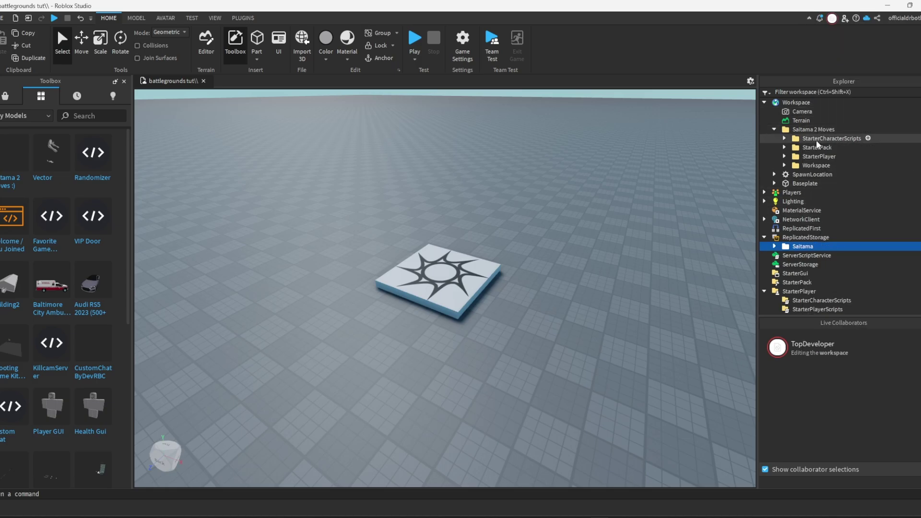
Step: Move the model's StarterCharacterScripts and StarterPack folders into the matching services and ungroup both
{"action": "left_click_drag", "start_coordinate": [816, 139], "coordinate": [863, 275]}
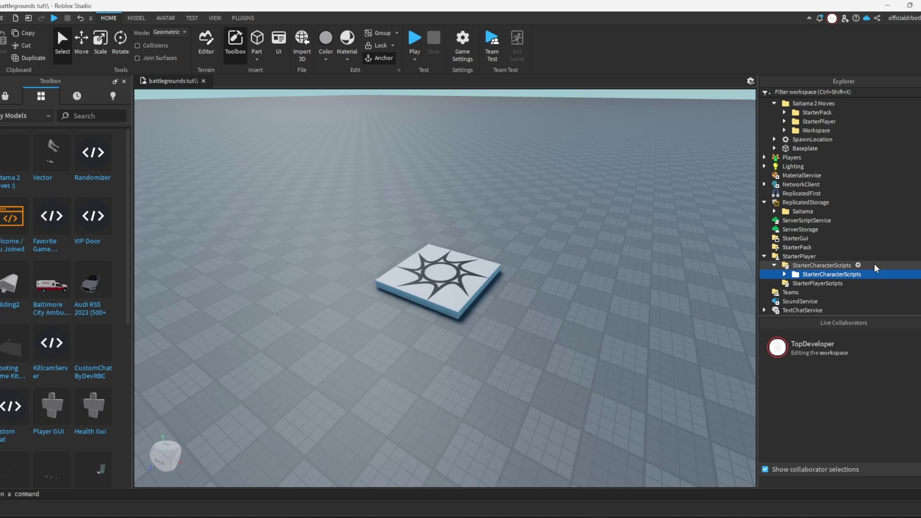
{"action": "key", "text": "ctrl+u"}
{"action": "scroll", "coordinate": [821, 164], "scroll_direction": "up", "scroll_amount": 2}
{"action": "left_click_drag", "start_coordinate": [814, 138], "coordinate": [812, 230]}
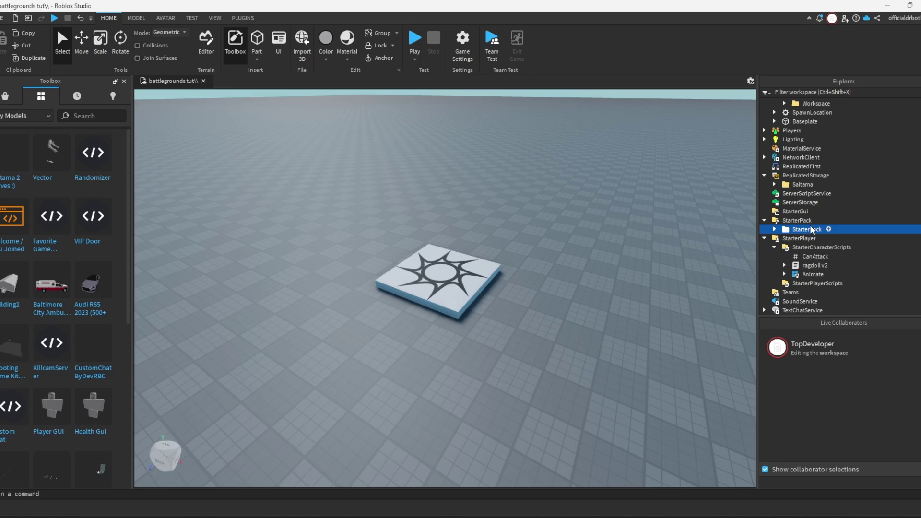
{"action": "key", "text": "ctrl+u"}
Step: Move the model's StarterPlayer folder into the StarterPlayer service and ungroup it, and move its Workspace folder directly into Workspace
{"action": "scroll", "coordinate": [854, 223], "scroll_direction": "up", "scroll_amount": 2}
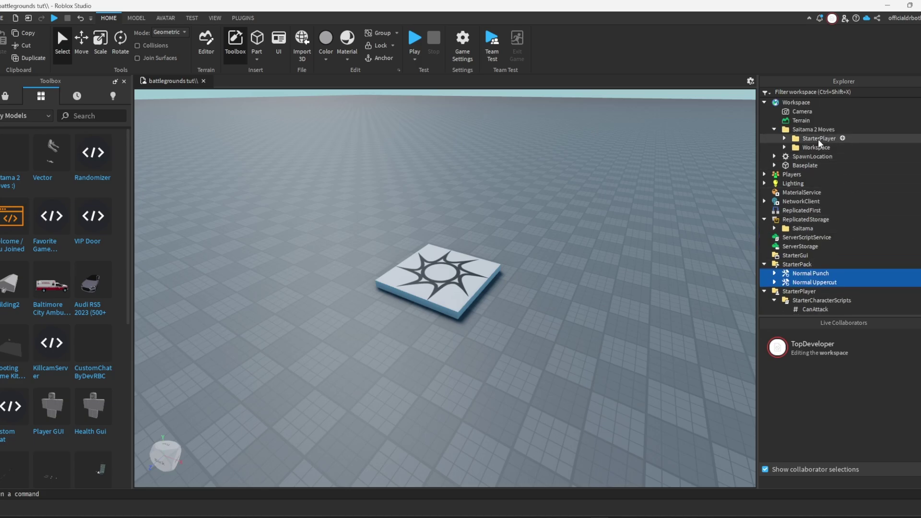
{"action": "left_click_drag", "start_coordinate": [819, 140], "coordinate": [851, 240]}
{"action": "scroll", "coordinate": [848, 241], "scroll_direction": "down", "scroll_amount": 2}
{"action": "key", "text": "ctrl+u"}
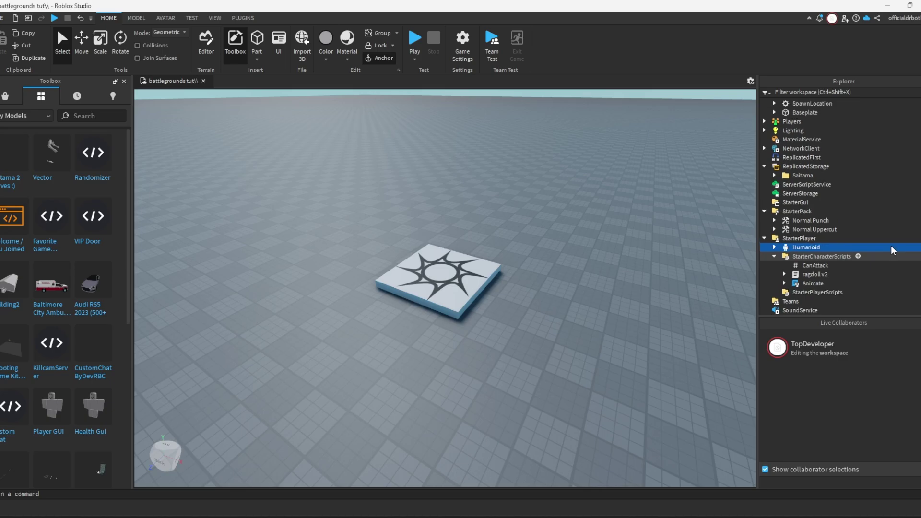
{"action": "scroll", "coordinate": [883, 243], "scroll_direction": "up", "scroll_amount": 2}
{"action": "left_click_drag", "start_coordinate": [820, 137], "coordinate": [821, 102]}
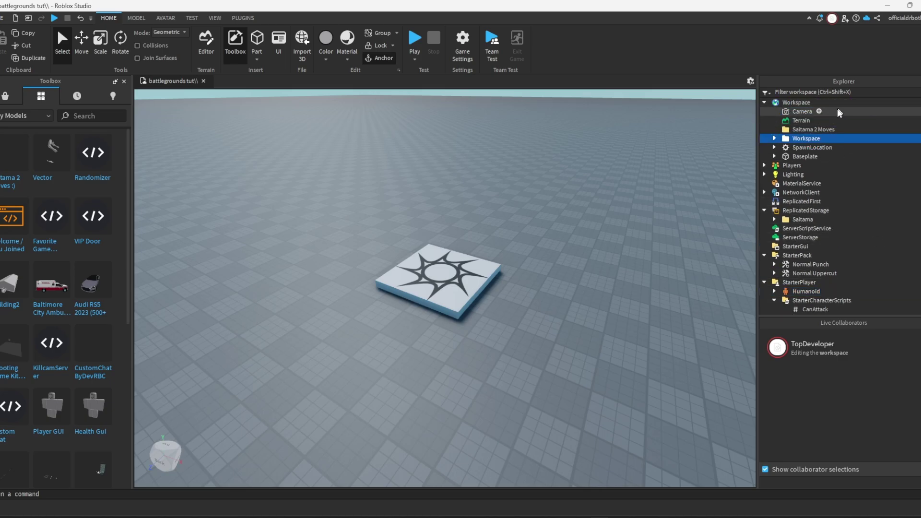
{"action": "left_click", "coordinate": [629, 192]}
{"action": "scroll", "coordinate": [814, 223], "scroll_direction": "down", "scroll_amount": 2}
{"action": "scroll", "coordinate": [816, 168], "scroll_direction": "up", "scroll_amount": 1}
{"action": "scroll", "coordinate": [816, 168], "scroll_direction": "down", "scroll_amount": 1}
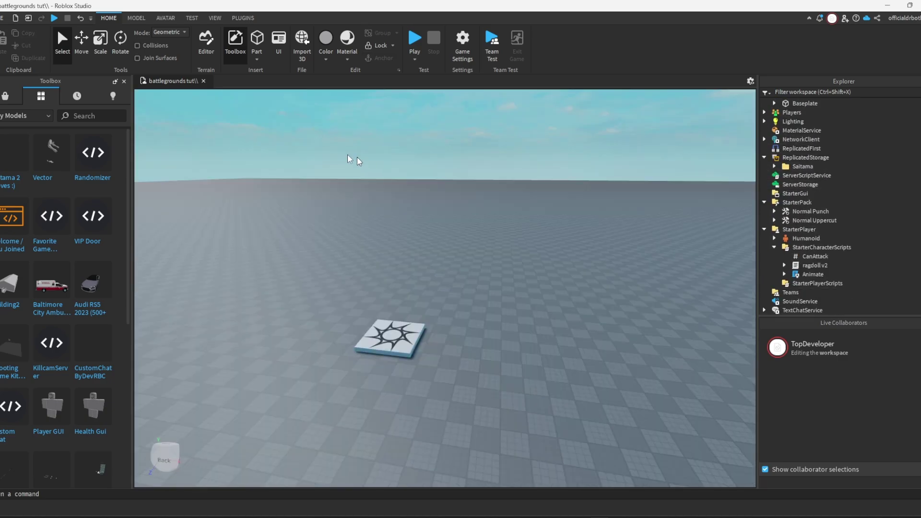
Step: Search the Toolbox models for "sky" and insert the Anime sky into the place
{"action": "left_click", "coordinate": [5, 96]}
{"action": "left_click", "coordinate": [91, 116]}
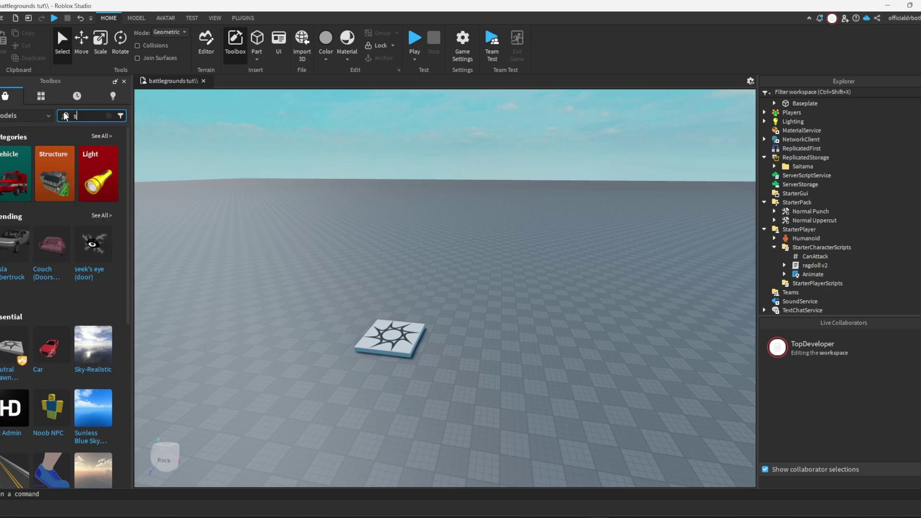
{"action": "type", "text": "s"}
{"action": "left_click", "coordinate": [62, 147]}
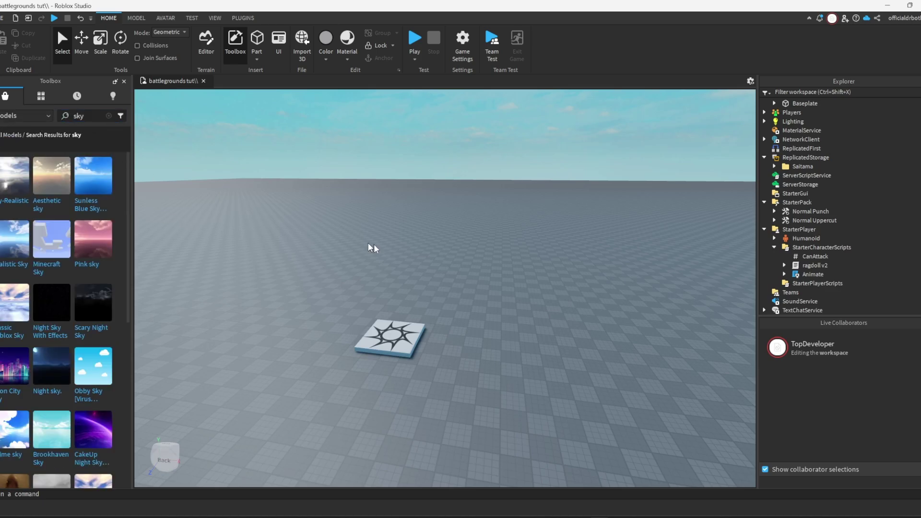
{"action": "scroll", "coordinate": [115, 283], "scroll_direction": "down", "scroll_amount": 3}
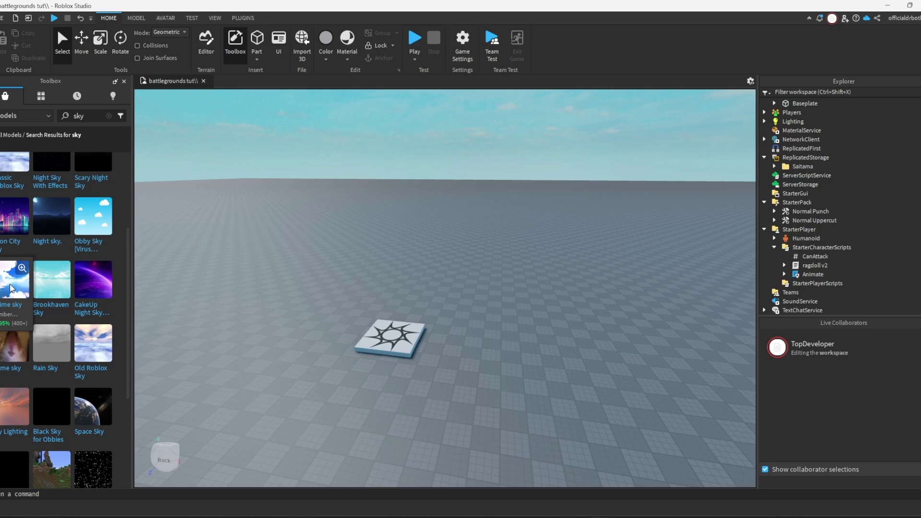
{"action": "left_click_drag", "start_coordinate": [118, 280], "coordinate": [479, 229]}
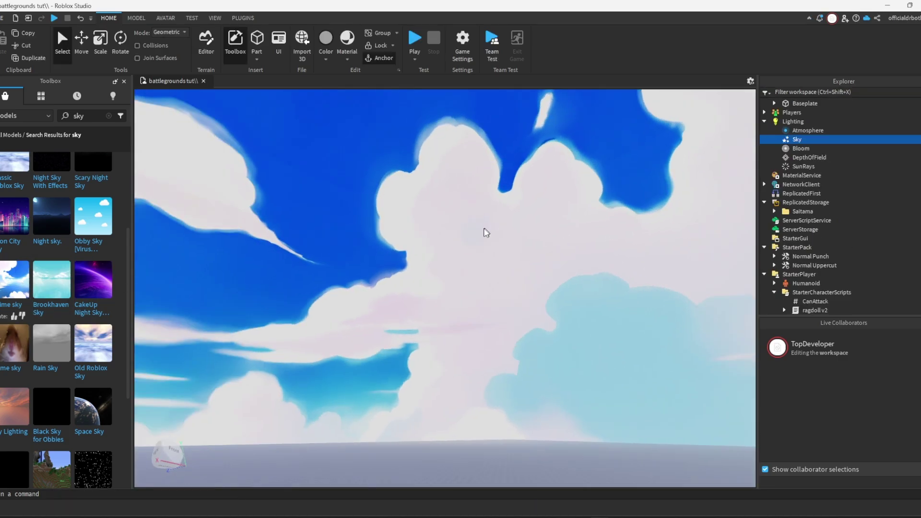
{"action": "right_click_drag", "start_coordinate": [484, 228], "coordinate": [435, 244]}
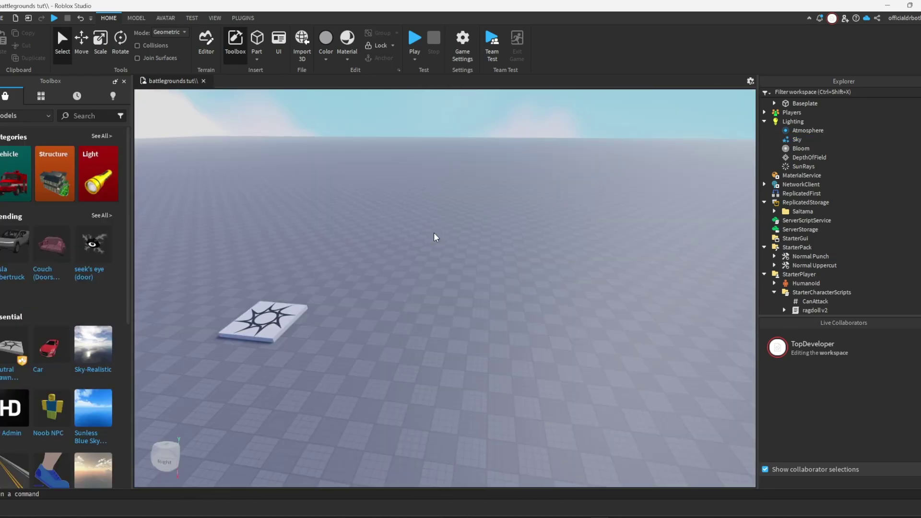
Step: Insert a block part and place it on the baseplate
{"action": "right_click_drag", "start_coordinate": [435, 235], "coordinate": [435, 235]}
{"action": "left_click", "coordinate": [348, 56]}
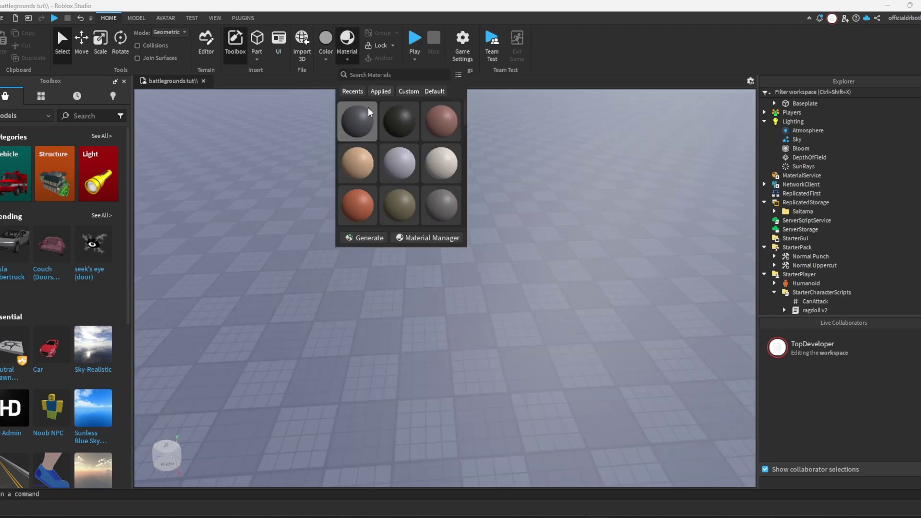
{"action": "left_click", "coordinate": [257, 59]}
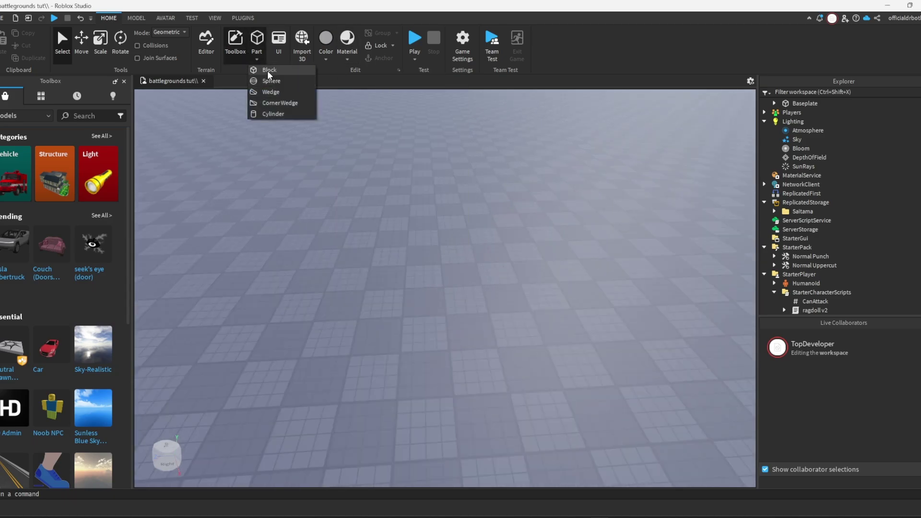
{"action": "left_click", "coordinate": [268, 71]}
{"action": "left_click_drag", "start_coordinate": [442, 281], "coordinate": [415, 295]}
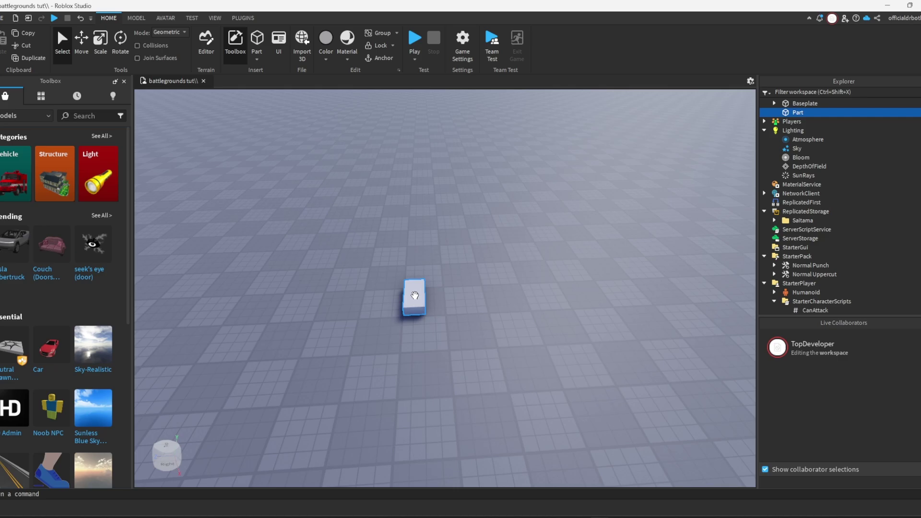
Step: Scale the block into a wide, flat, roughly square slab next to the spawn location
{"action": "left_click", "coordinate": [105, 45]}
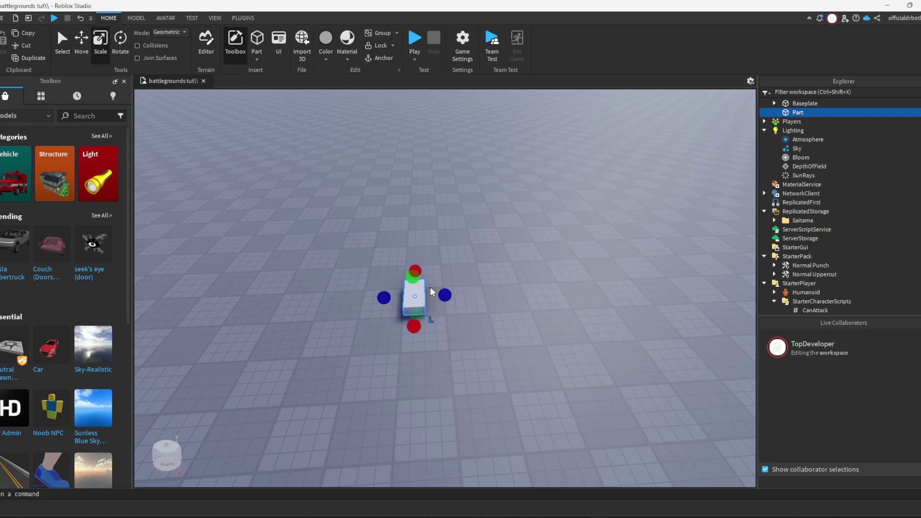
{"action": "left_click_drag", "start_coordinate": [450, 294], "coordinate": [666, 287]}
{"action": "right_click_drag", "start_coordinate": [666, 287], "coordinate": [360, 292]}
{"action": "left_click_drag", "start_coordinate": [389, 284], "coordinate": [346, 307]}
{"action": "left_click", "coordinate": [543, 275]}
{"action": "right_click_drag", "start_coordinate": [542, 276], "coordinate": [477, 312]}
Step: Duplicate the slab three times and arrange the four slabs in a spaced two-by-two layout
{"action": "left_click", "coordinate": [476, 314]}
{"action": "key", "text": "ctrl+d"}
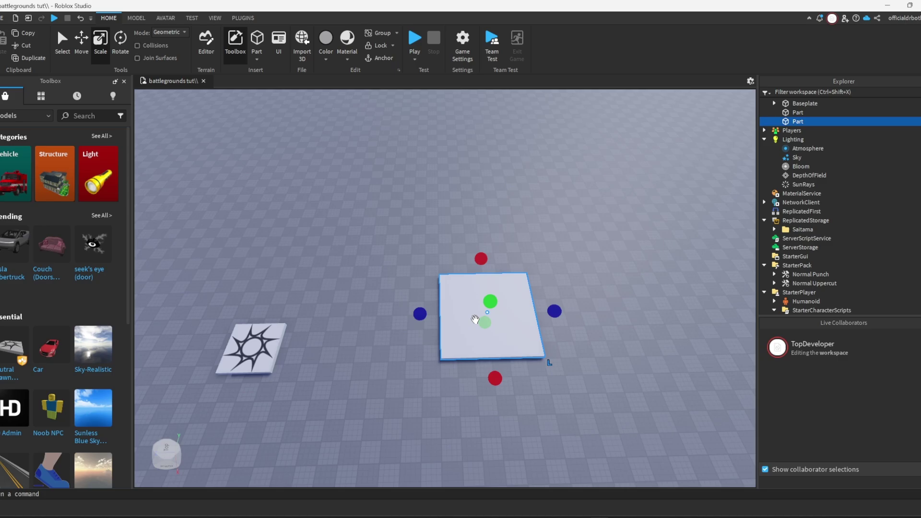
{"action": "left_click_drag", "start_coordinate": [458, 311], "coordinate": [331, 422]}
{"action": "key", "text": "ctrl+d"}
{"action": "key", "text": "ctrl+d"}
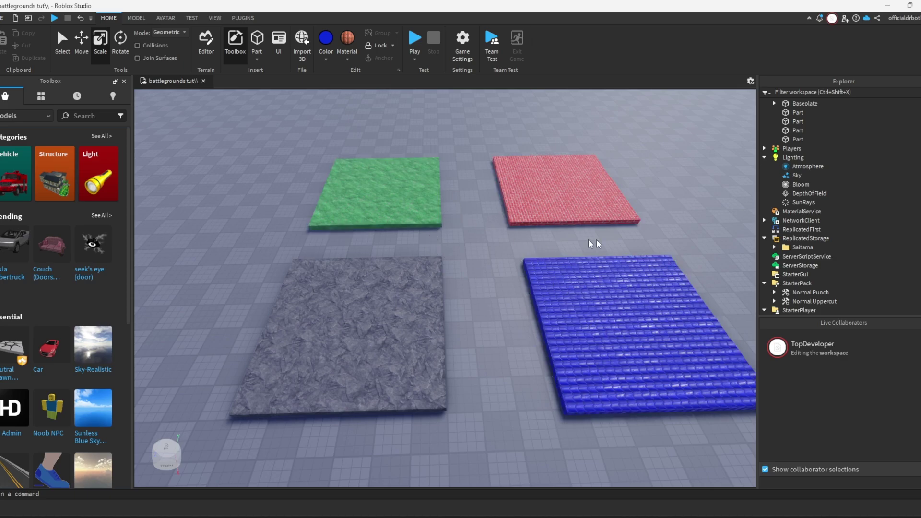
Step: Try to group the four coloured slabs as a model
{"action": "right_click_drag", "start_coordinate": [539, 176], "coordinate": [538, 175]}
{"action": "scroll", "coordinate": [538, 176], "scroll_direction": "down", "scroll_amount": 2}
{"action": "scroll", "coordinate": [539, 179], "scroll_direction": "down", "scroll_amount": 2}
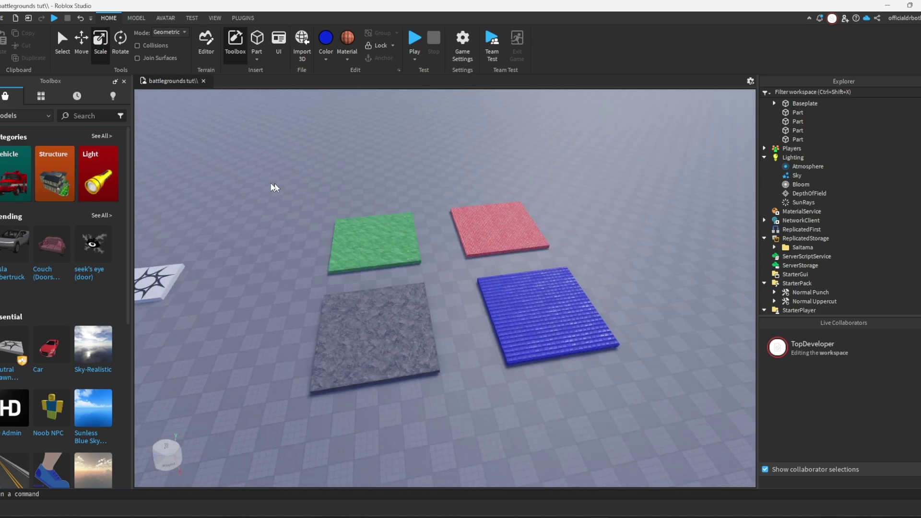
{"action": "left_click_drag", "start_coordinate": [269, 189], "coordinate": [672, 427]}
{"action": "key", "text": "f"}
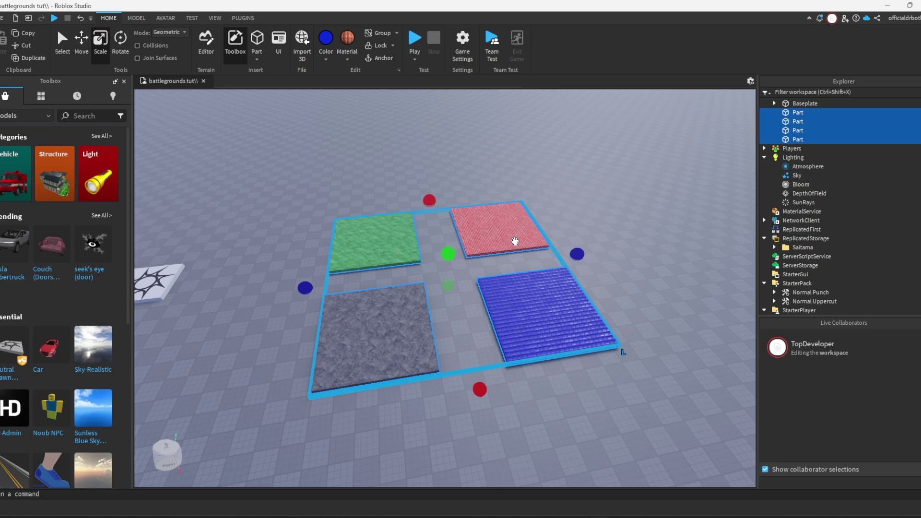
{"action": "right_click", "coordinate": [490, 226]}
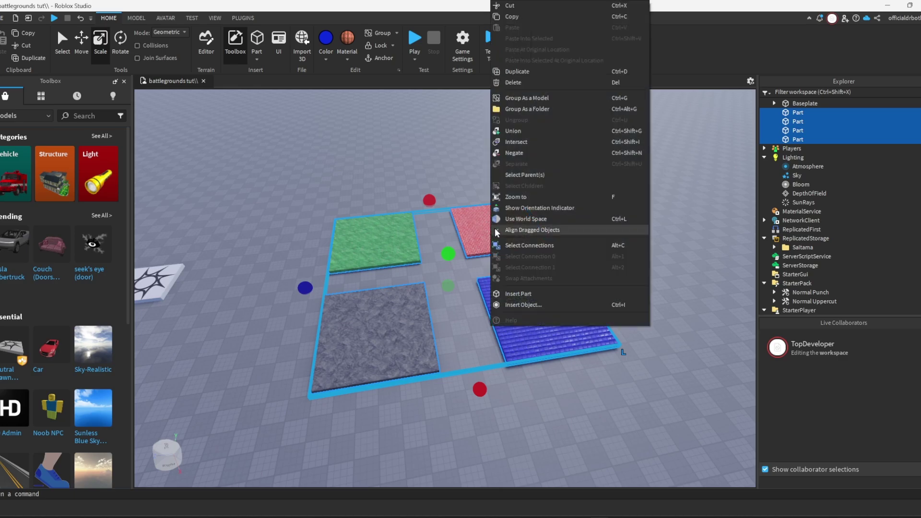
{"action": "left_click", "coordinate": [538, 98]}
{"action": "key", "text": "ctrl+z"}
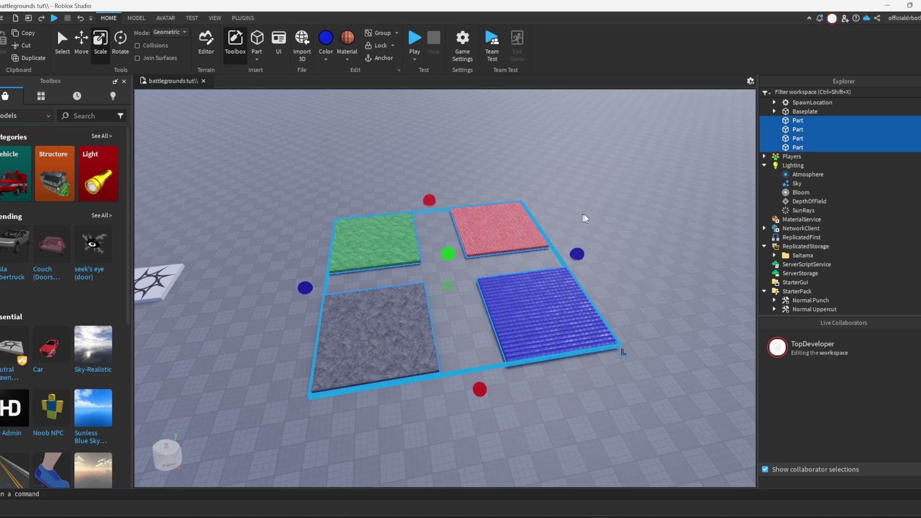
{"action": "left_click", "coordinate": [485, 157]}
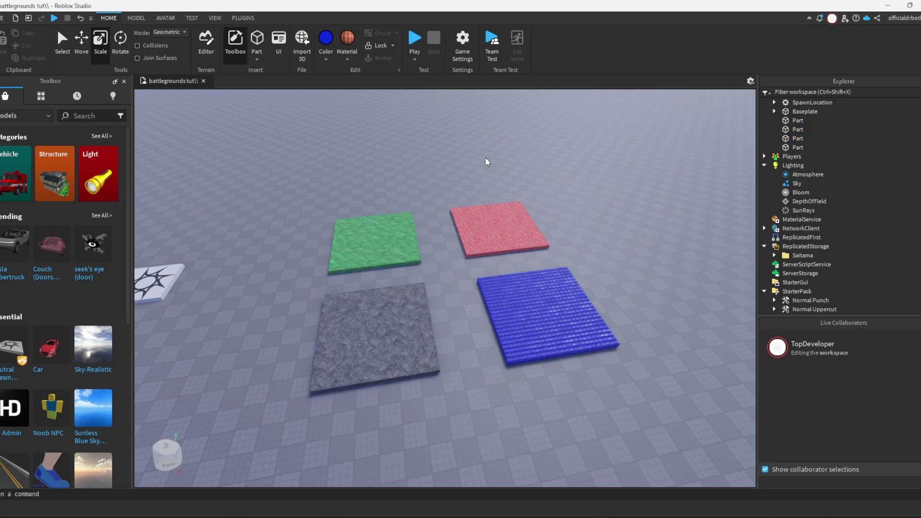
Step: Insert a new spawn location and move it onto the open baseplate beside the four slabs
{"action": "right_click_drag", "start_coordinate": [485, 157], "coordinate": [385, 177]}
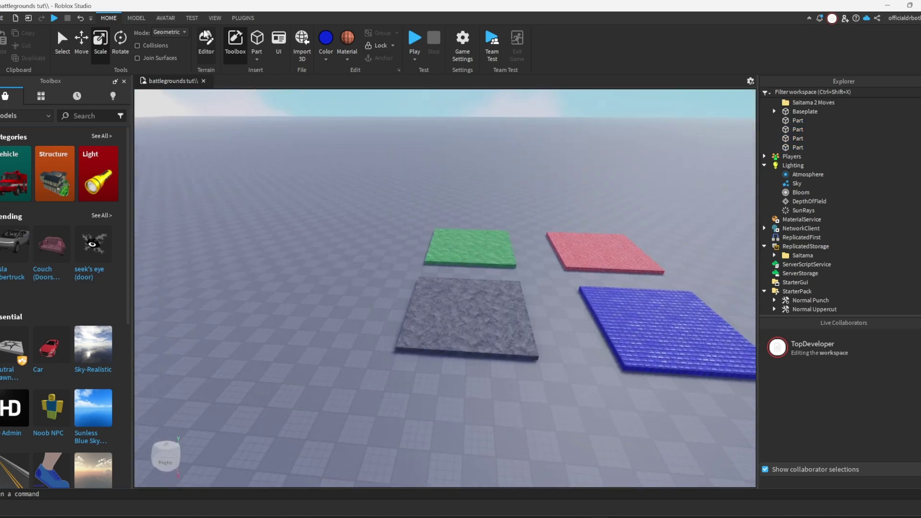
{"action": "left_click", "coordinate": [212, 19]}
{"action": "left_click", "coordinate": [192, 18]}
{"action": "left_click", "coordinate": [137, 19]}
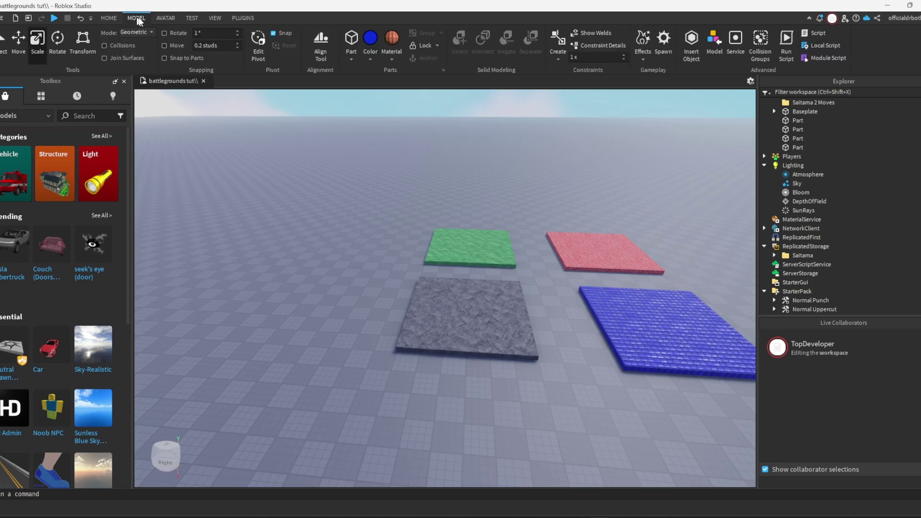
{"action": "left_click", "coordinate": [652, 42]}
{"action": "left_click", "coordinate": [663, 50]}
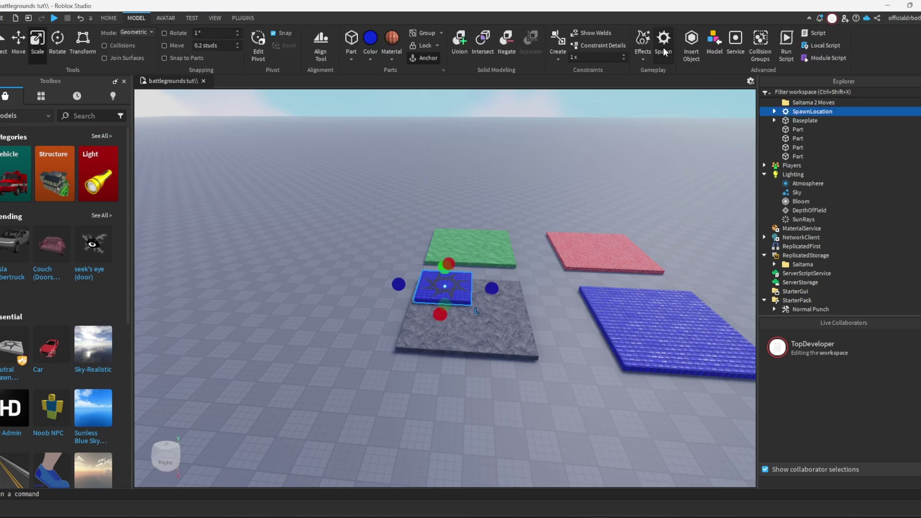
{"action": "left_click_drag", "start_coordinate": [458, 292], "coordinate": [530, 381]}
{"action": "left_click", "coordinate": [637, 355]}
Step: Delete the star-shaped decal from the new spawn location
{"action": "scroll", "coordinate": [636, 355], "scroll_direction": "up", "scroll_amount": 6}
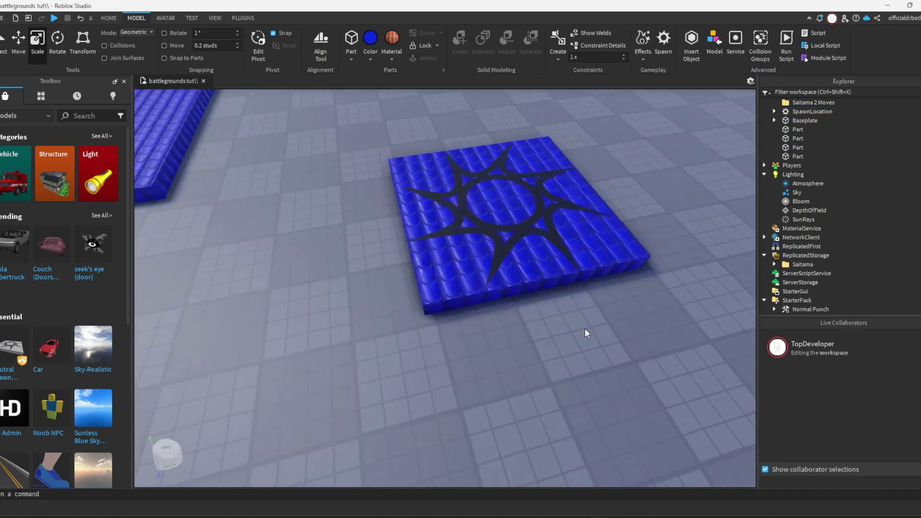
{"action": "scroll", "coordinate": [574, 310], "scroll_direction": "down", "scroll_amount": 3}
{"action": "scroll", "coordinate": [574, 310], "scroll_direction": "down", "scroll_amount": 3}
{"action": "right_click_drag", "start_coordinate": [574, 310], "coordinate": [567, 292]}
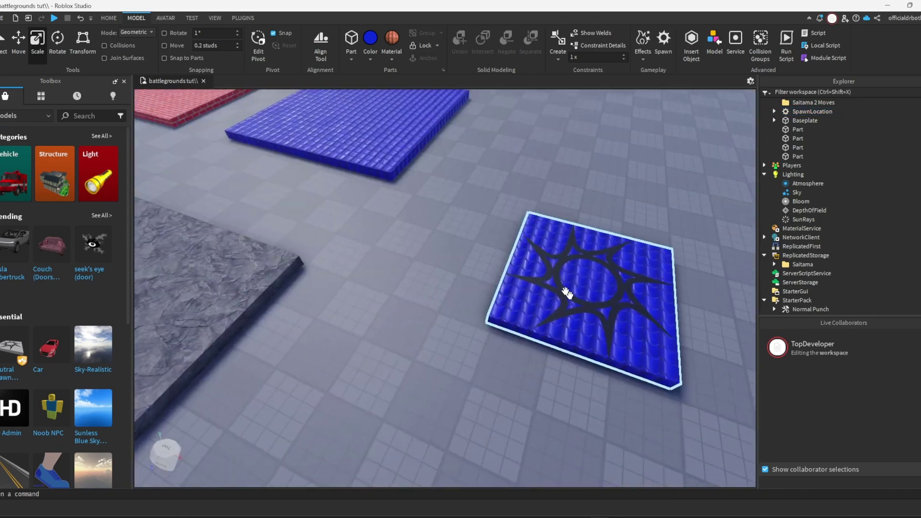
{"action": "scroll", "coordinate": [567, 292], "scroll_direction": "down", "scroll_amount": 5}
{"action": "right_click_drag", "start_coordinate": [335, 188], "coordinate": [478, 266]}
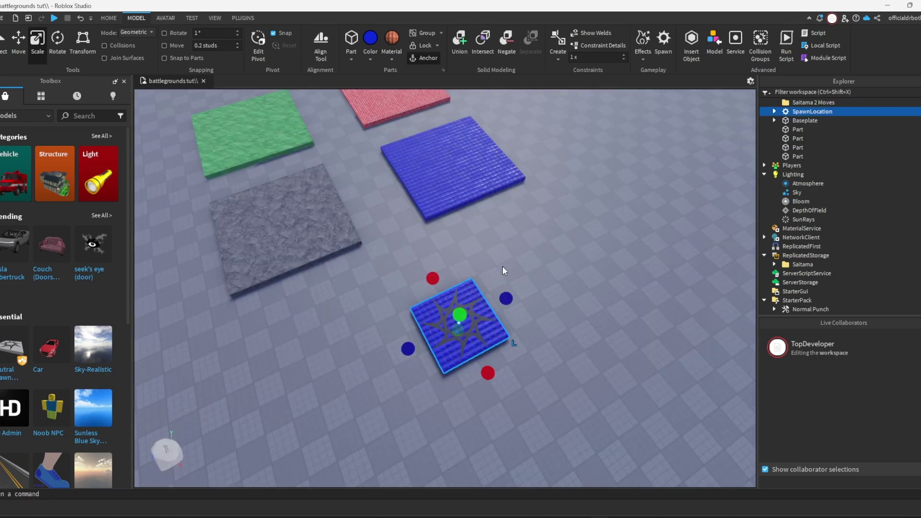
{"action": "left_click", "coordinate": [774, 112]}
{"action": "left_click", "coordinate": [804, 121]}
{"action": "key", "text": "Delete"}
Step: Make the spawn location invisible by setting its Transparency to 1
{"action": "left_click", "coordinate": [806, 112]}
{"action": "left_click", "coordinate": [215, 18]}
{"action": "left_click", "coordinate": [32, 43]}
{"action": "left_click", "coordinate": [665, 92]}
{"action": "type", "text": "yt"}
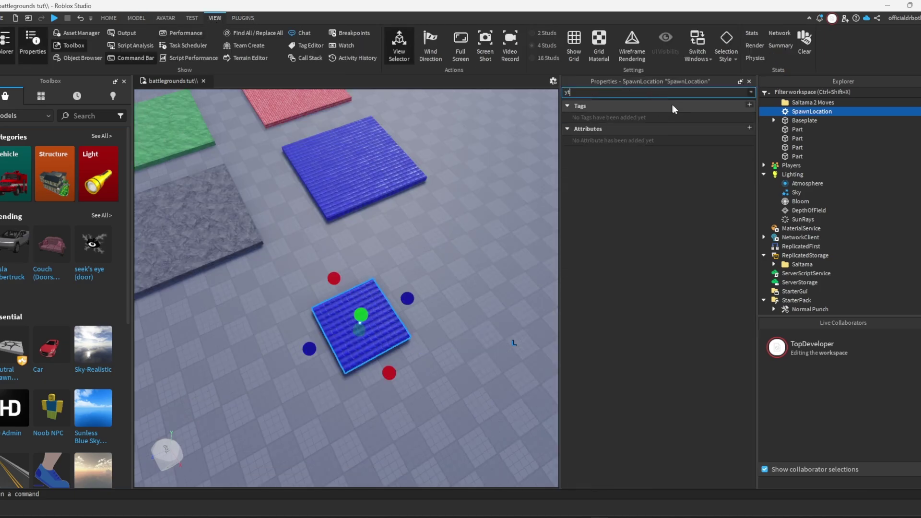
{"action": "key", "text": "BackSpace"}
{"action": "left_click", "coordinate": [692, 117]}
{"action": "type", "text": "1"}
{"action": "key", "text": "Return"}
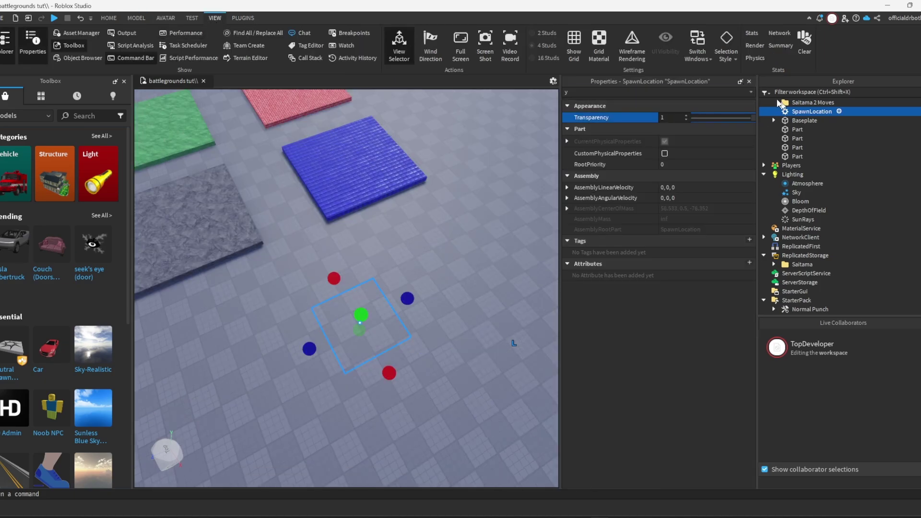
{"action": "left_click", "coordinate": [750, 81]}
{"action": "left_click", "coordinate": [571, 217]}
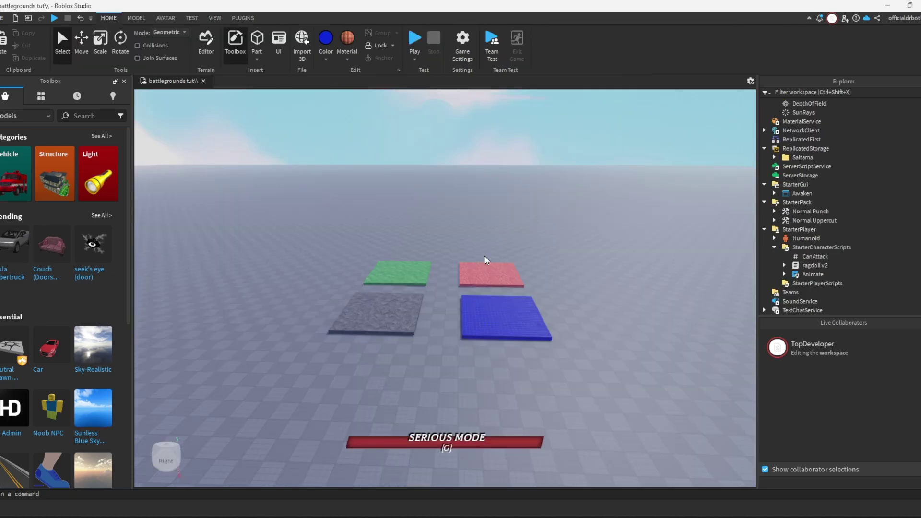
{"action": "scroll", "coordinate": [448, 292], "scroll_direction": "up", "scroll_amount": 2}
{"action": "right_click_drag", "start_coordinate": [484, 256], "coordinate": [450, 296]}
{"action": "scroll", "coordinate": [451, 296], "scroll_direction": "down", "scroll_amount": 3}
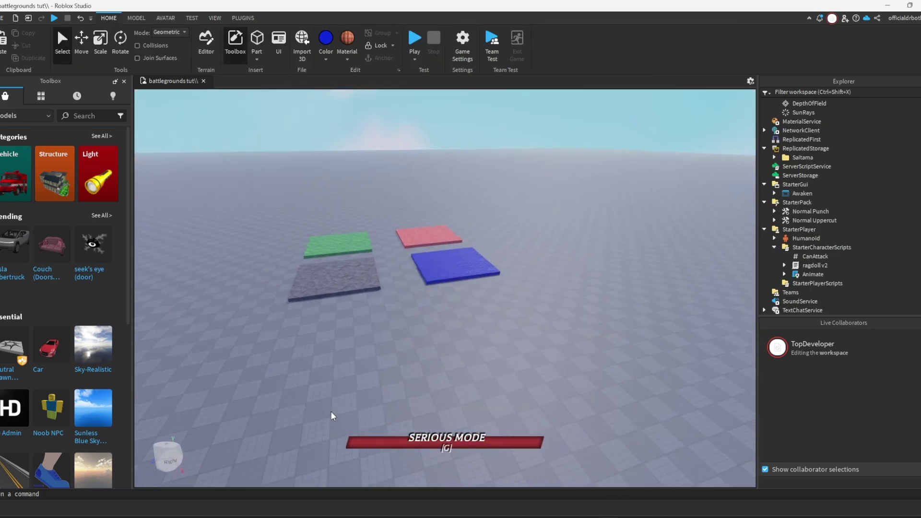
{"action": "key", "text": "a"}
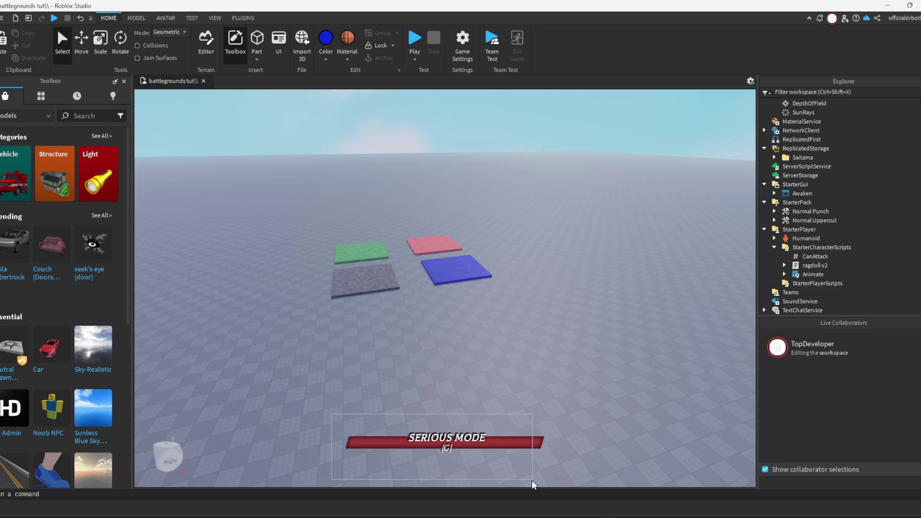
{"action": "left_click_drag", "start_coordinate": [533, 481], "coordinate": [584, 476]}
{"action": "right_click_drag", "start_coordinate": [593, 413], "coordinate": [594, 411]}
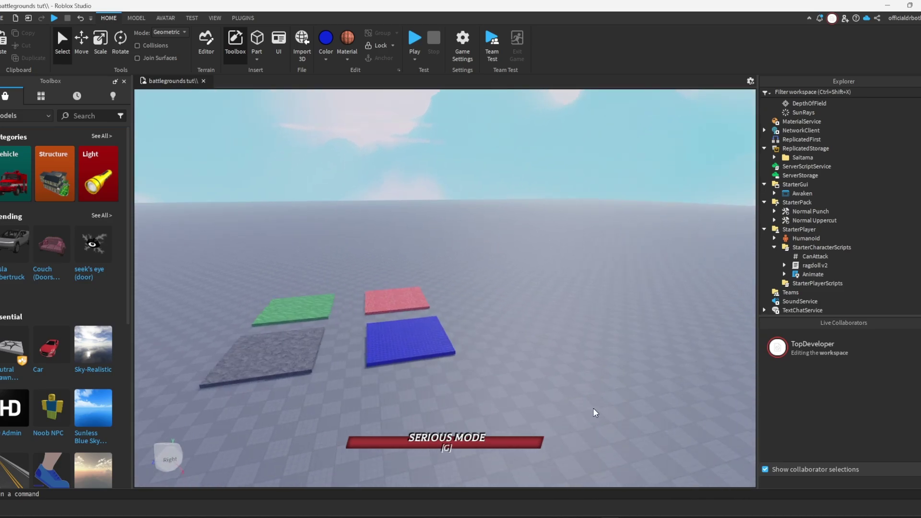
Step: Insert the Noob NPC from the Toolbox near the blue slab and duplicate it twice to form a spaced row of three
{"action": "mouse_move", "coordinate": [67, 416]}
{"action": "left_click_drag", "start_coordinate": [67, 417], "coordinate": [435, 406]}
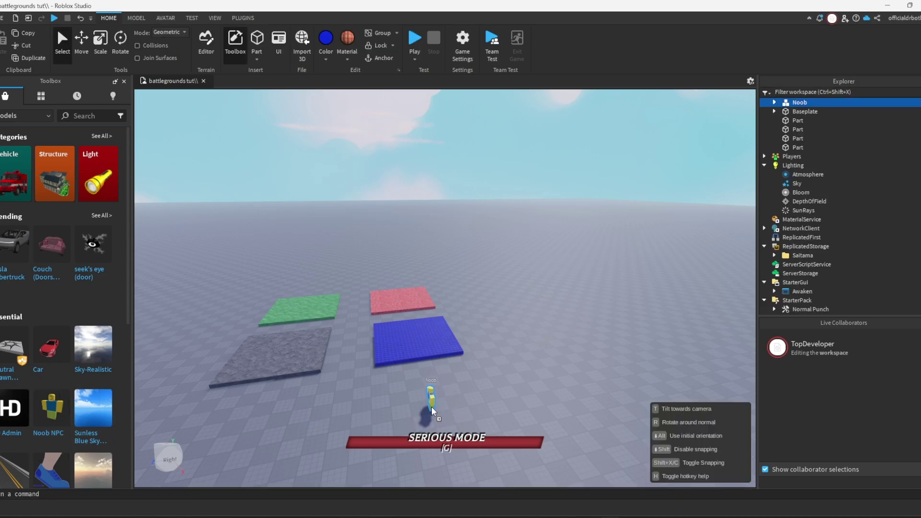
{"action": "key", "text": "f"}
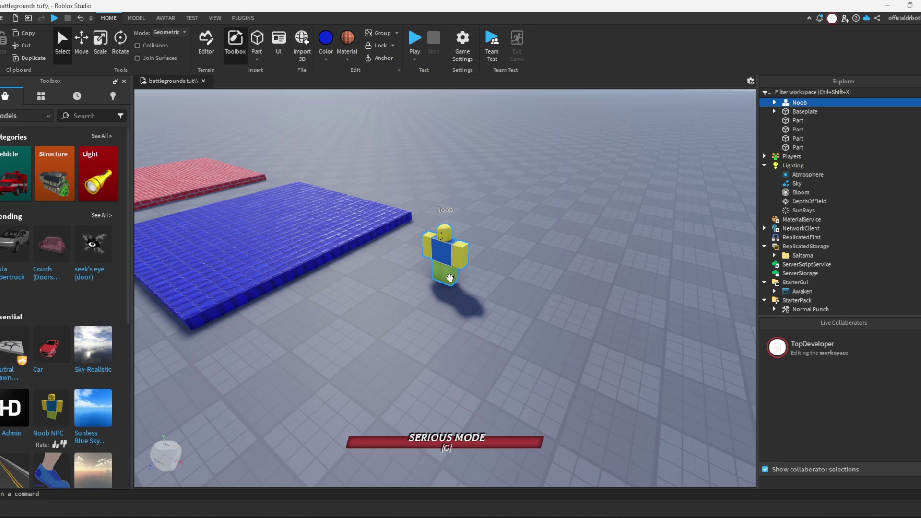
{"action": "key", "text": "ctrl+d"}
{"action": "key", "text": "ctrl+d"}
{"action": "left_click_drag", "start_coordinate": [529, 301], "coordinate": [617, 357]}
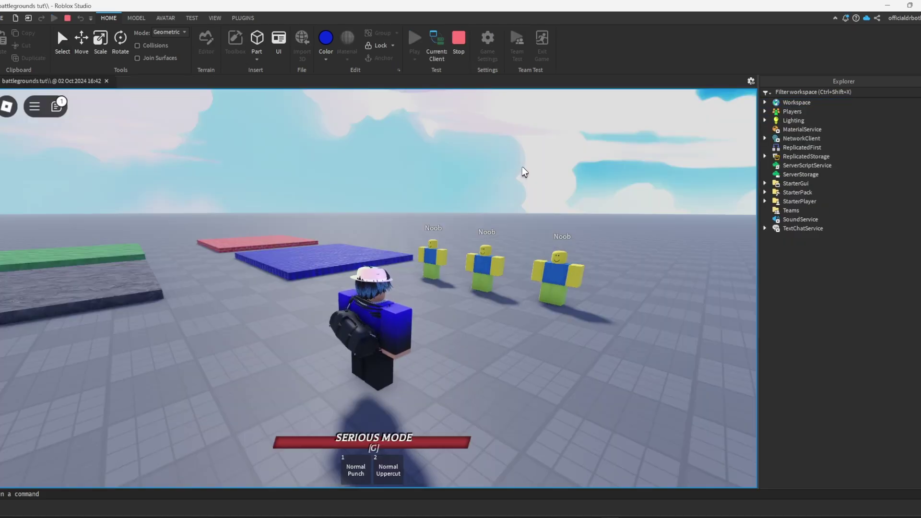
Step: Playtest the game by walking the avatar toward the Noobs and using the Normal Punch move
{"action": "right_click_drag", "start_coordinate": [522, 166], "coordinate": [531, 217]}
{"action": "key", "text": "w"}
{"action": "key", "text": "1"}
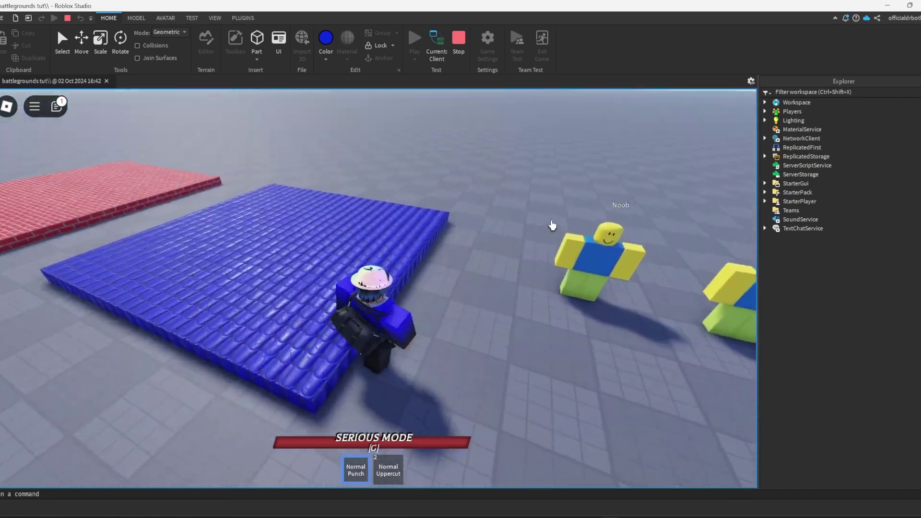
{"action": "left_click", "coordinate": [424, 262]}
{"action": "right_click_drag", "start_coordinate": [424, 262], "coordinate": [424, 260]}
{"action": "key", "text": "w"}
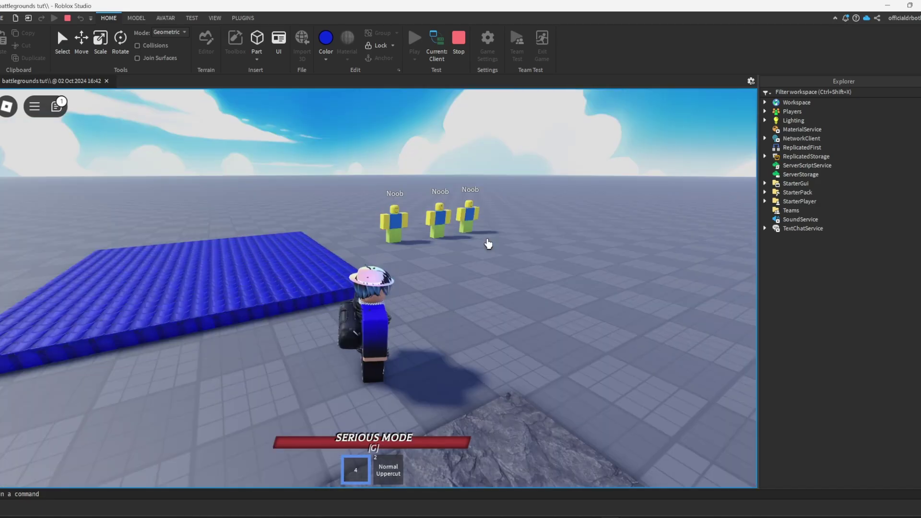
Step: Move the avatar up to the row of Noobs and test the Normal Uppercut on them
{"action": "key", "text": "w"}
{"action": "right_click_drag", "start_coordinate": [424, 356], "coordinate": [468, 345]}
{"action": "key", "text": "w"}
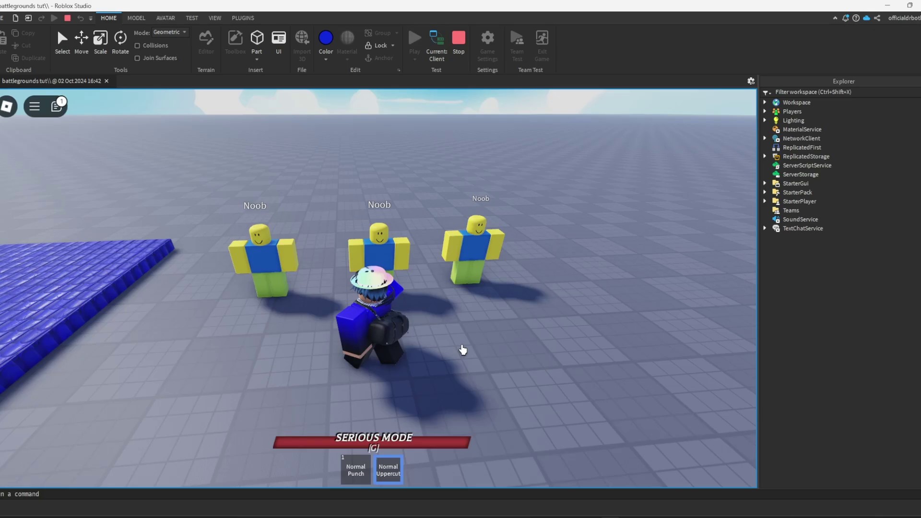
{"action": "left_click", "coordinate": [377, 285]}
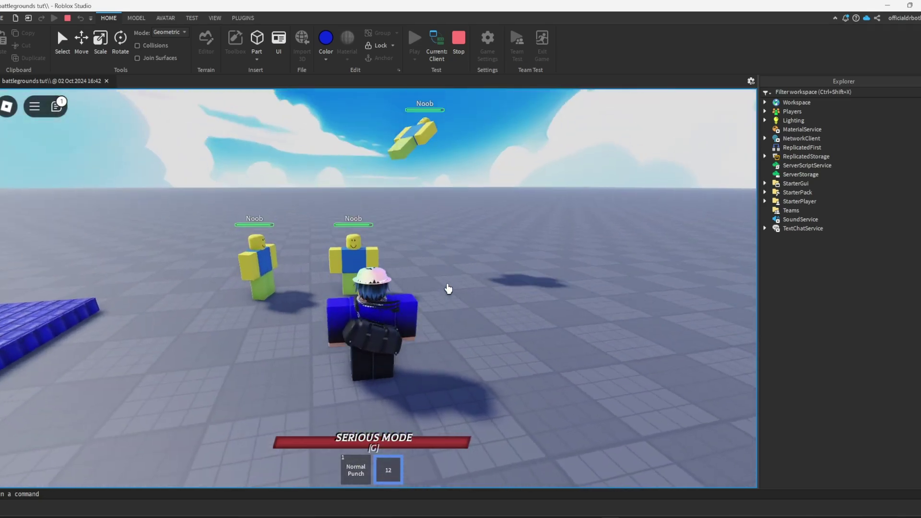
{"action": "key", "text": "a"}
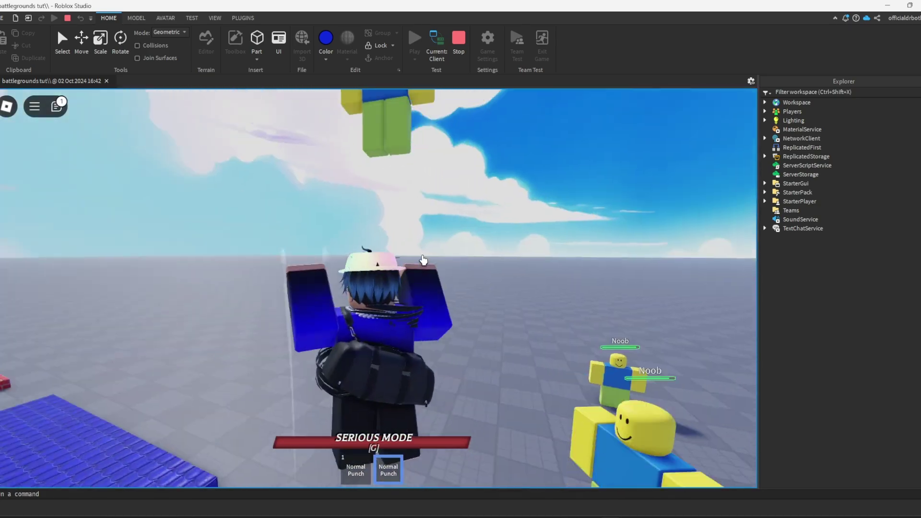
Step: Try the second-slot move on the launched Noob and run the avatar around the map
{"action": "left_click", "coordinate": [423, 261]}
{"action": "right_click_drag", "start_coordinate": [423, 261], "coordinate": [436, 279]}
{"action": "key", "text": "w"}
{"action": "key", "text": "a"}
{"action": "key", "text": "s"}
{"action": "key", "text": "w"}
{"action": "key", "text": "w"}
{"action": "key", "text": "s"}
{"action": "key", "text": "s"}
{"action": "key", "text": "w"}
Step: Test the first-slot Normal Punch once more and move the avatar between the coloured slabs
{"action": "key", "text": "1"}
{"action": "left_click", "coordinate": [437, 272]}
{"action": "key", "text": "w"}
{"action": "key", "text": "w"}
{"action": "key", "text": "s"}
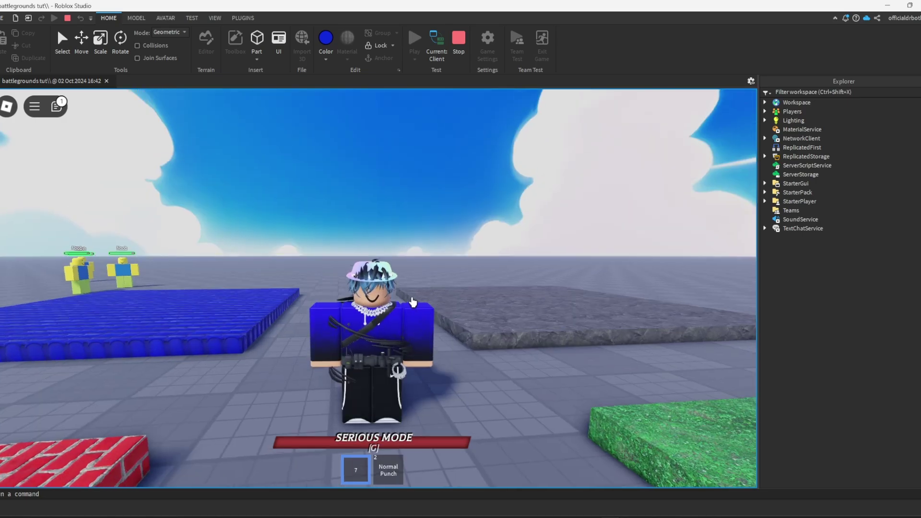